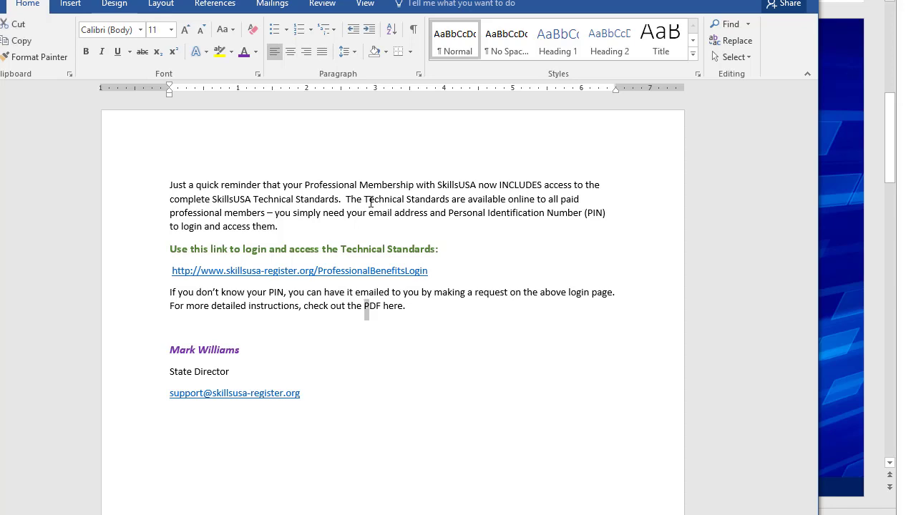
# Select the entire reminder message in the Word document, from the opening paragraph through the signature's e-mail line, and copy it.
pyautogui.hotkey('ctrl', 'Down')
pyautogui.hotkey('ctrl', 'Down')
pyautogui.press('Up')
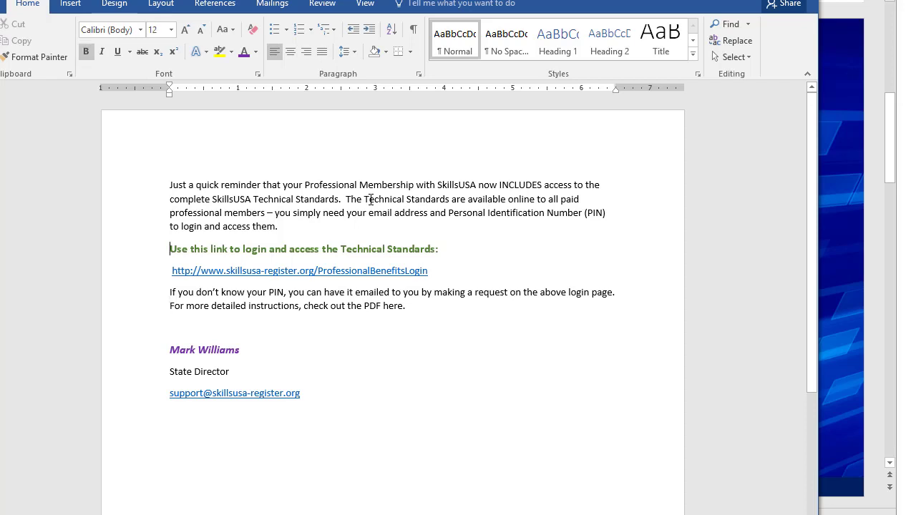
pyautogui.press('Up')
pyautogui.press('Up')
pyautogui.hotkey('shift', 'Down')
pyautogui.hotkey('shift', 'Down')
pyautogui.hotkey('shift', 'Down')
pyautogui.hotkey('shift', 'Down')
pyautogui.hotkey('shift', 'Down')
pyautogui.hotkey('shift', 'Down')
pyautogui.hotkey('shift', 'Down')
pyautogui.hotkey('shift', 'Down')
pyautogui.hotkey('shift', 'Down')
pyautogui.hotkey('shift', 'Down')
pyautogui.hotkey('shift', 'Down')
pyautogui.hotkey('shift', 'Down')
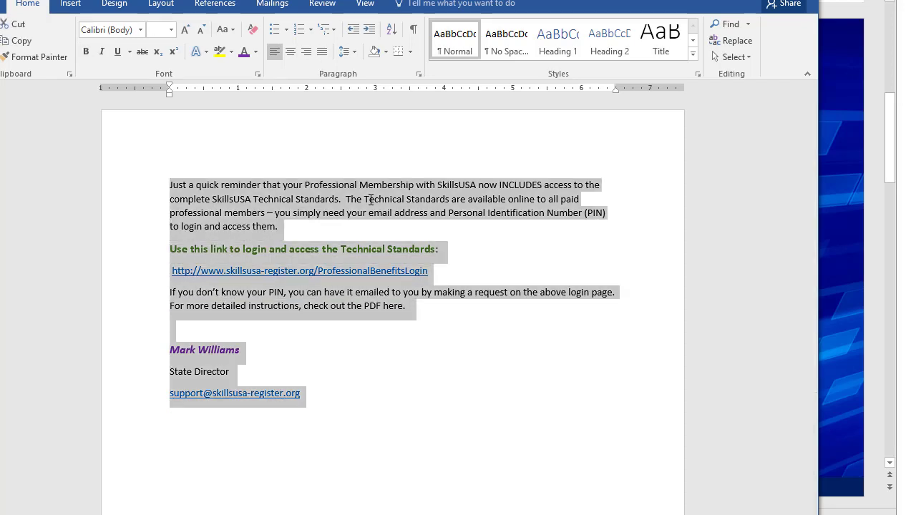
pyautogui.rightClick(371, 200)
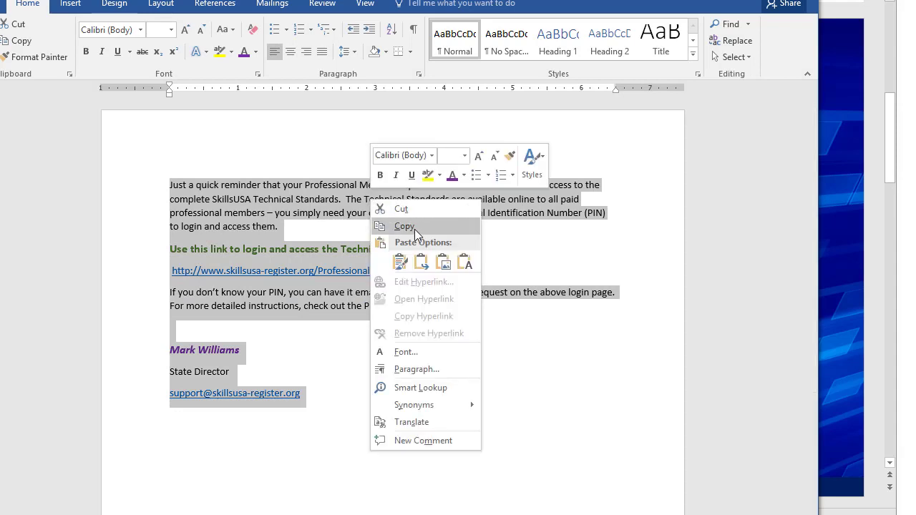
pyautogui.click(415, 228)
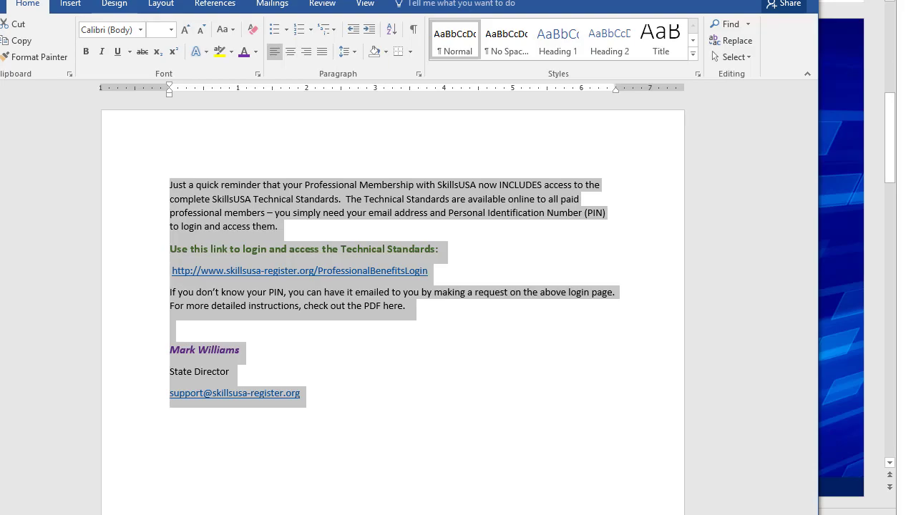
# Switch to the SkillsUSA registration site, open the Mass Emailer and look through the preset recipient groups.
pyautogui.hotkey('alt', 'Tab')
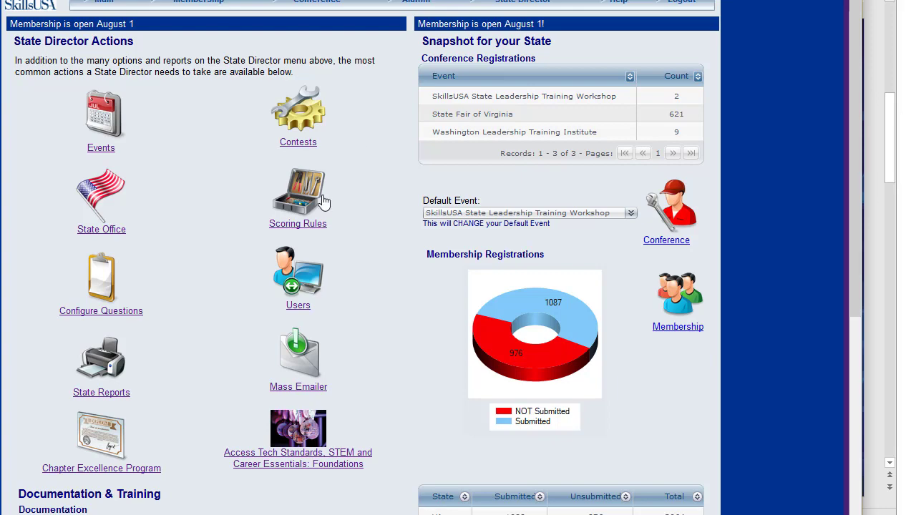
pyautogui.click(300, 358)
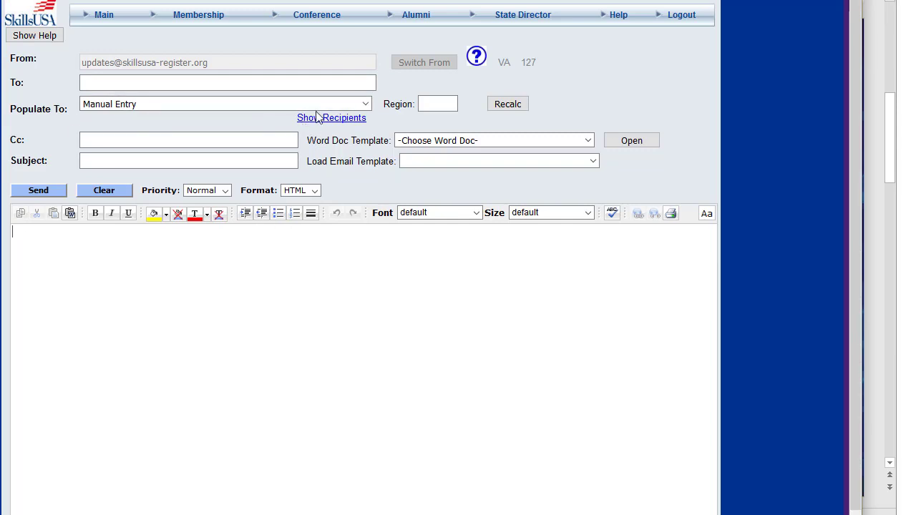
pyautogui.click(138, 108)
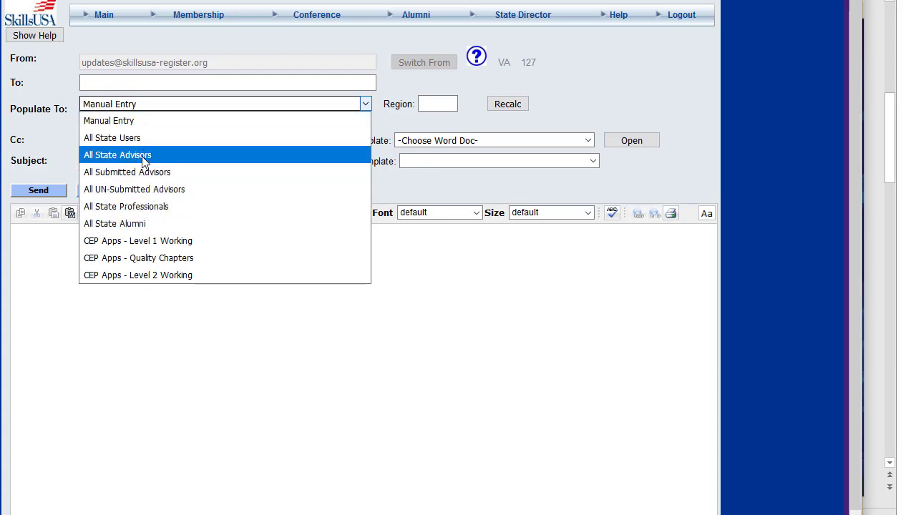
pyautogui.click(260, 363)
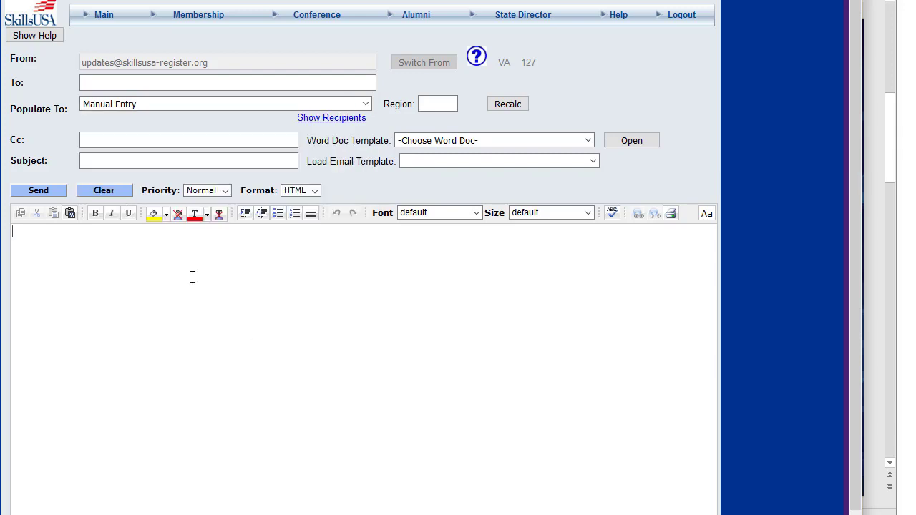
# Address the message manually to the SkillsUSA registration support e-mail address.
pyautogui.click(167, 83)
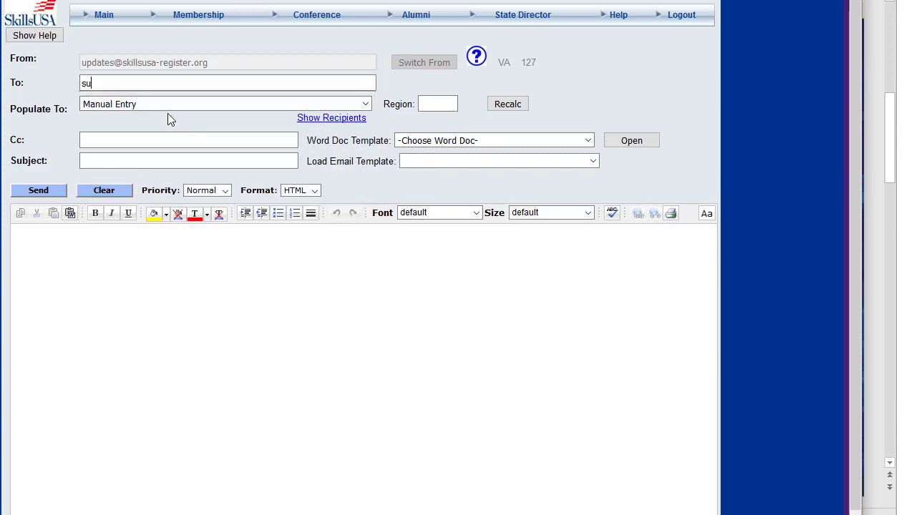
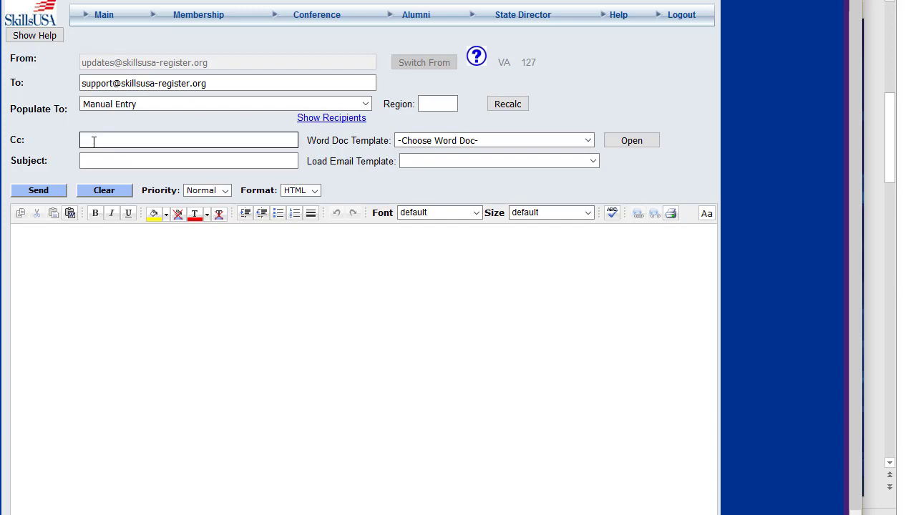
# Enter the subject "Use Your Professional SkillsUSA Benefits!" for the message.
pyautogui.write('Use Your Professional Beneg')
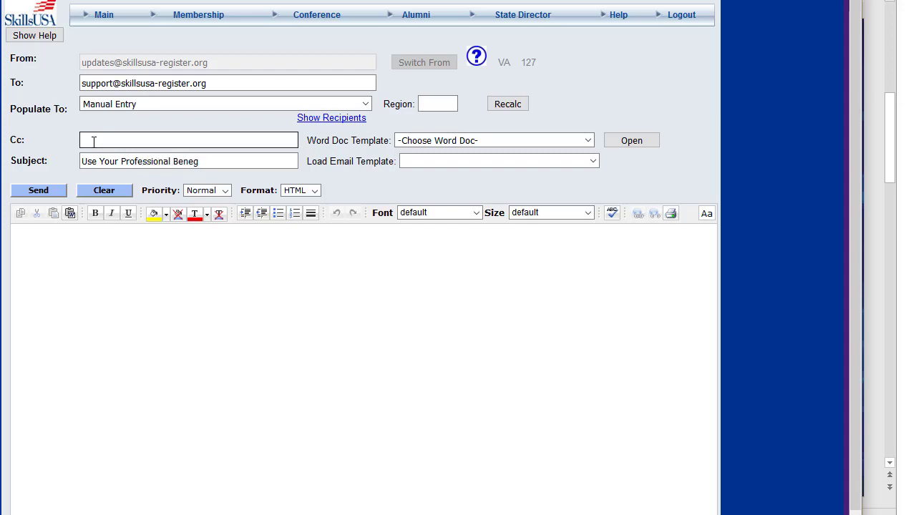
pyautogui.write('itsts!')
pyautogui.click(175, 161)
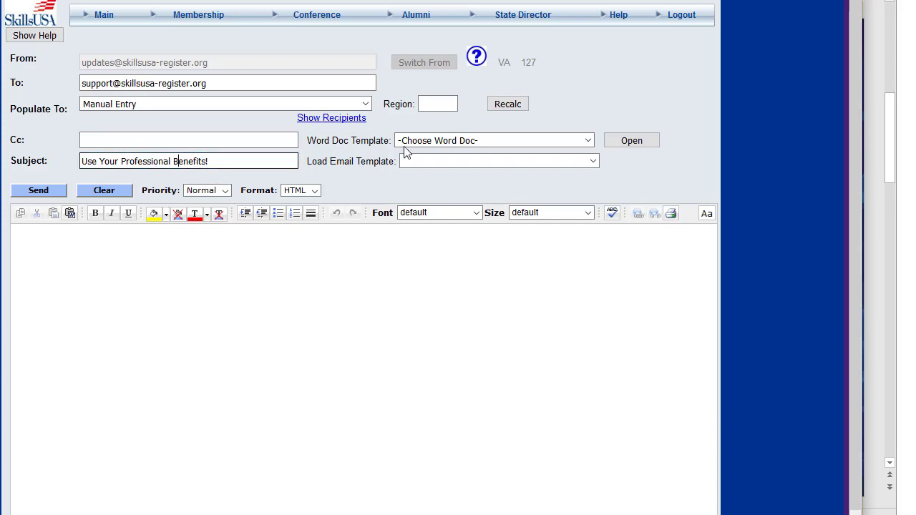
pyautogui.write('SkillsUSA')
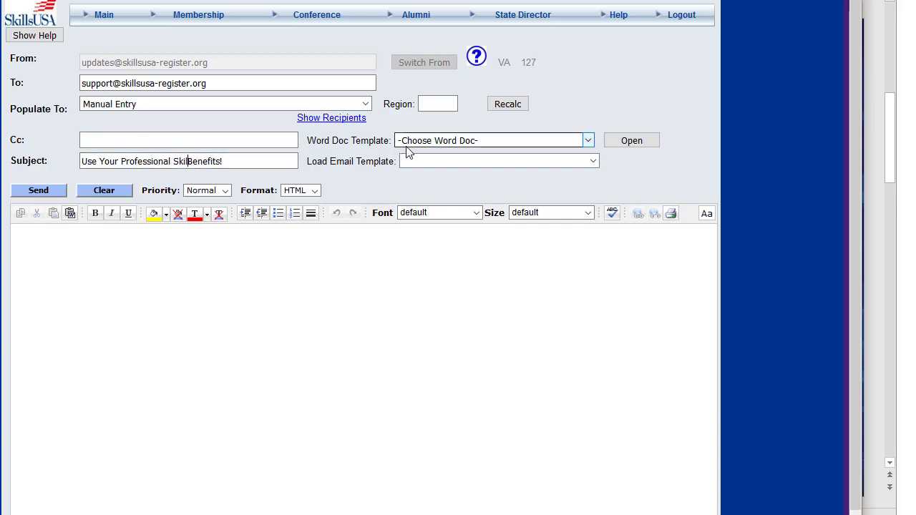
pyautogui.click(190, 243)
pyautogui.write('lsdkjf sldf sldjhf sjdhf')
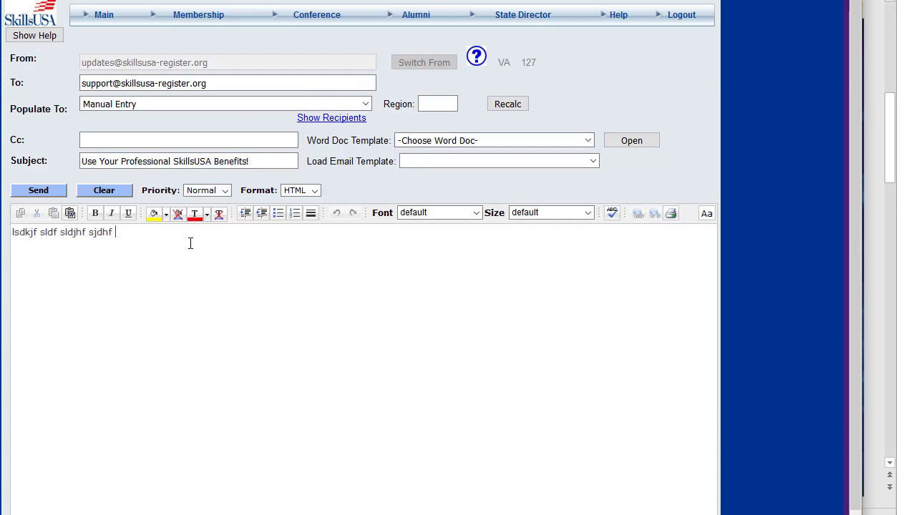
pyautogui.hotkey('ctrl', 'a')
pyautogui.press('BackSpace')
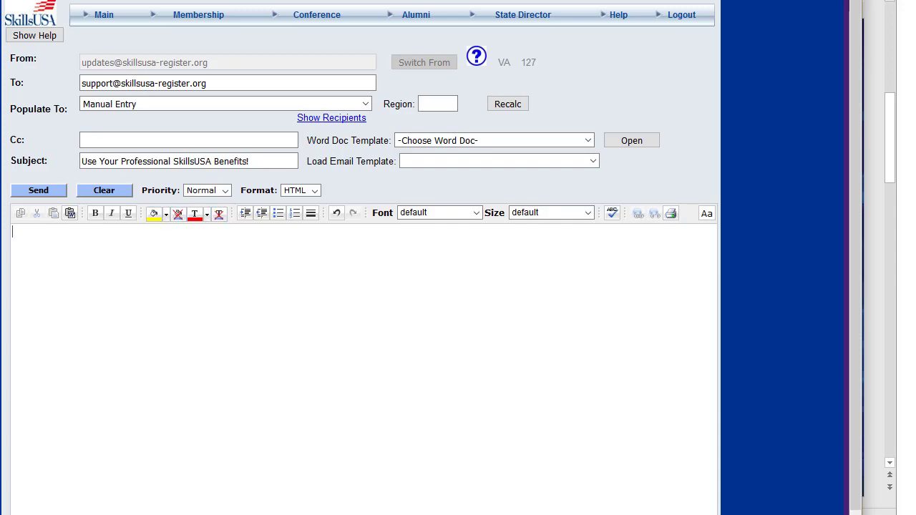
# Copy the selected reminder text from Word again and paste it into the email body with the MS Word cleanup option.
pyautogui.hotkey('alt', 'Tab')
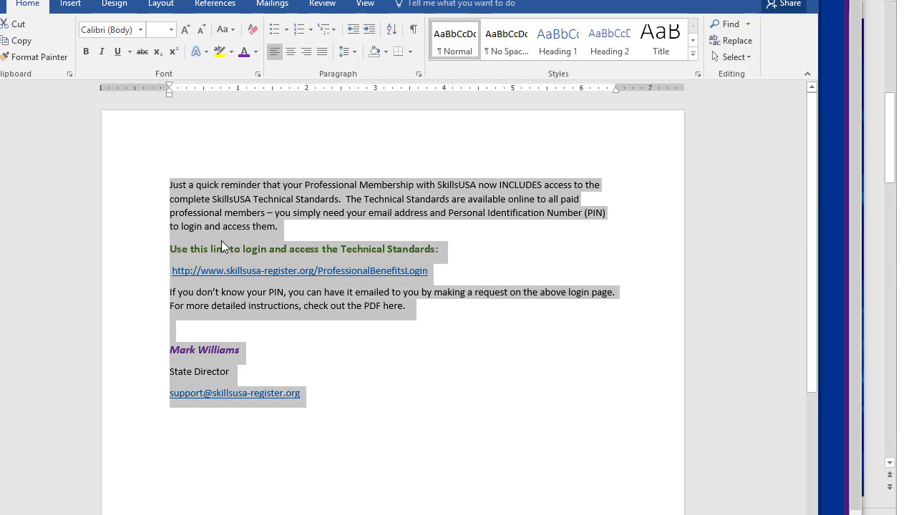
pyautogui.rightClick(196, 251)
pyautogui.click(218, 276)
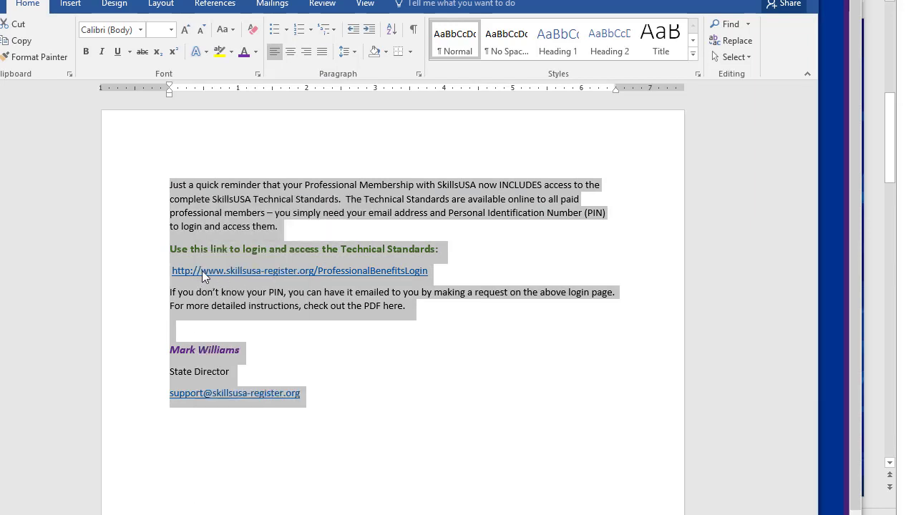
pyautogui.hotkey('alt', 'Tab')
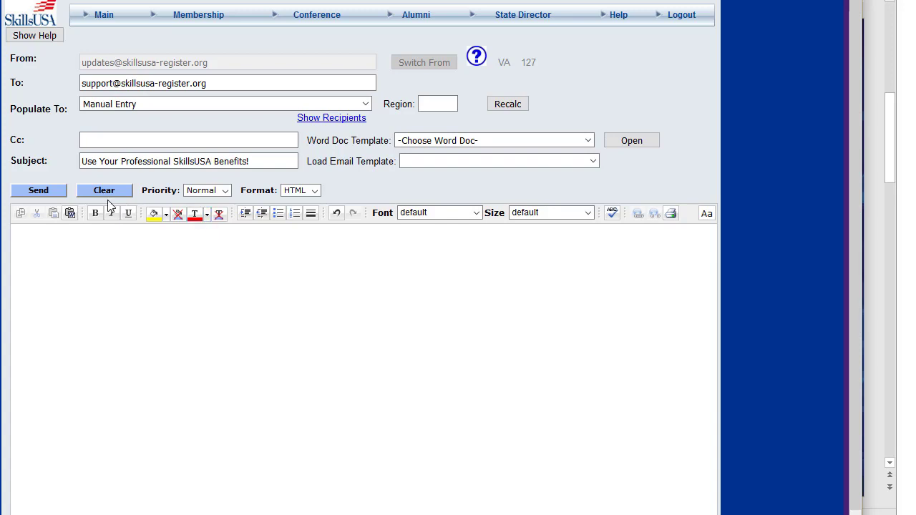
pyautogui.click(70, 213)
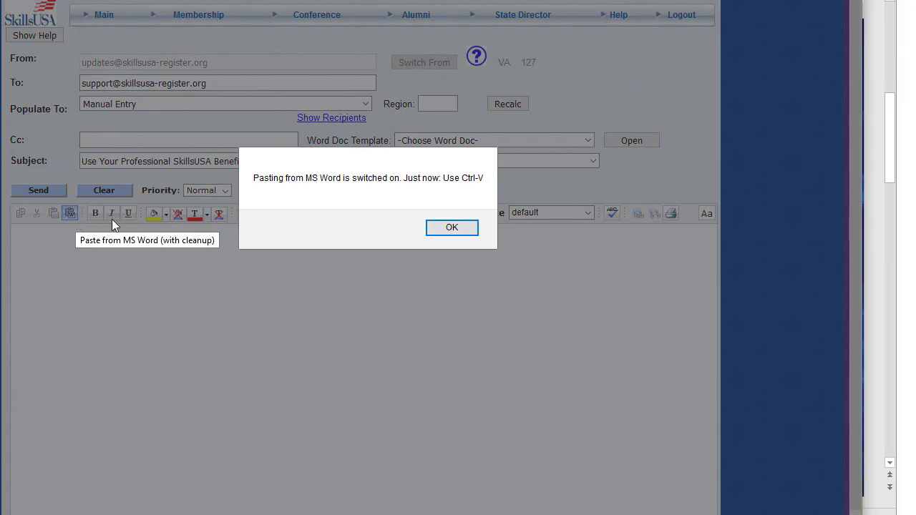
pyautogui.click(437, 227)
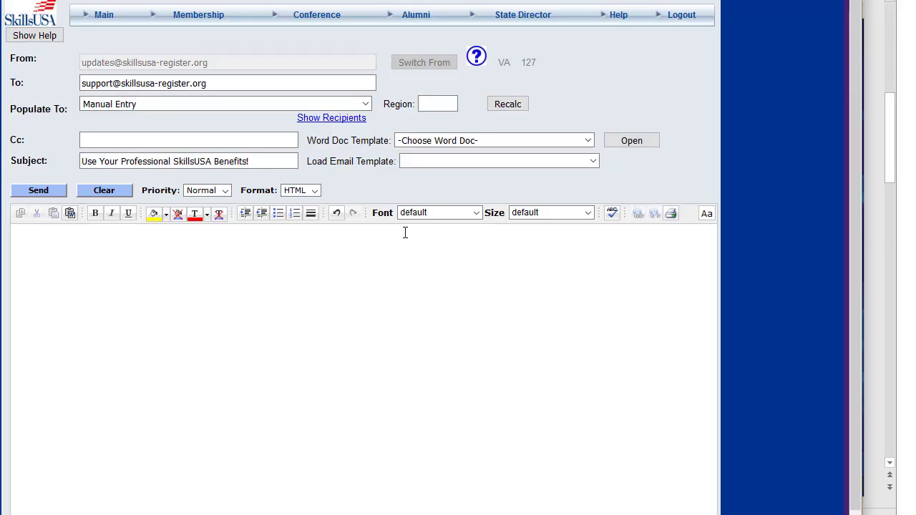
pyautogui.hotkey('ctrl', 'v')
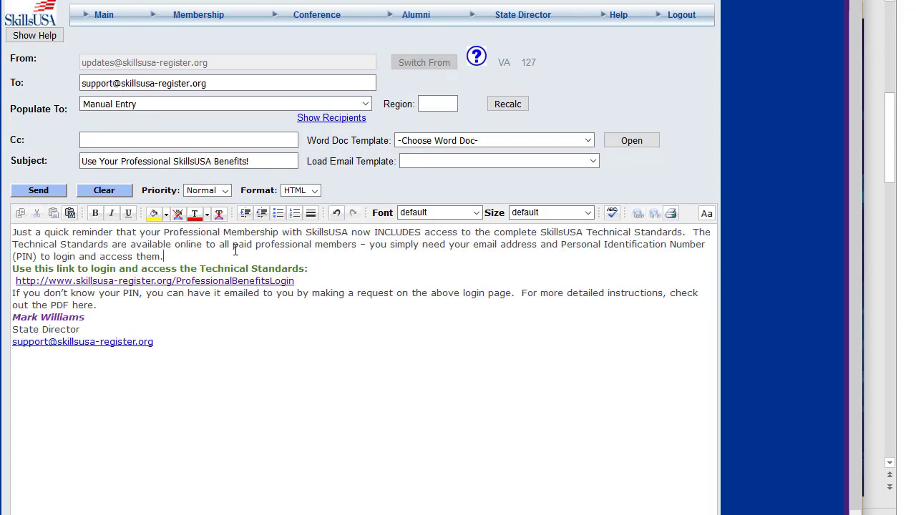
# Insert a blank line after the opening paragraph, after the login link and before the signature in the email body.
pyautogui.press('Return')
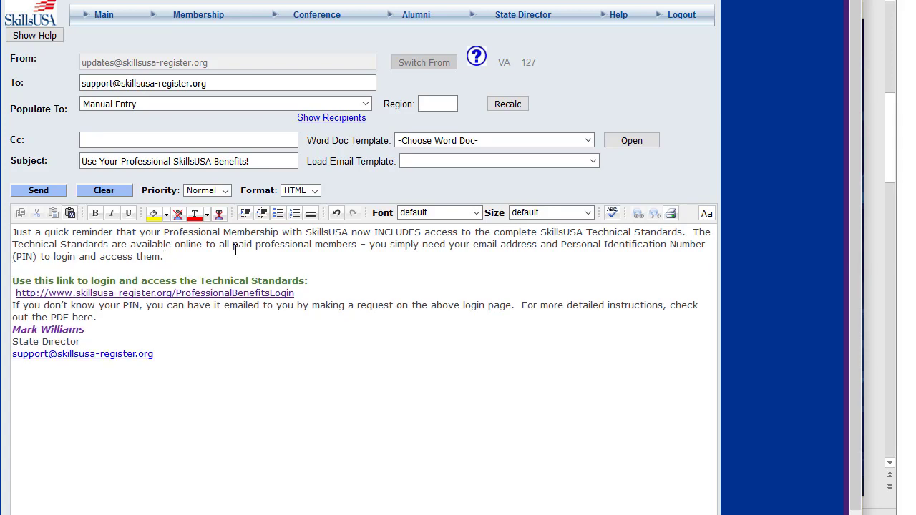
pyautogui.press('Return')
pyautogui.press('Down')
pyautogui.press('Down')
pyautogui.press('Return')
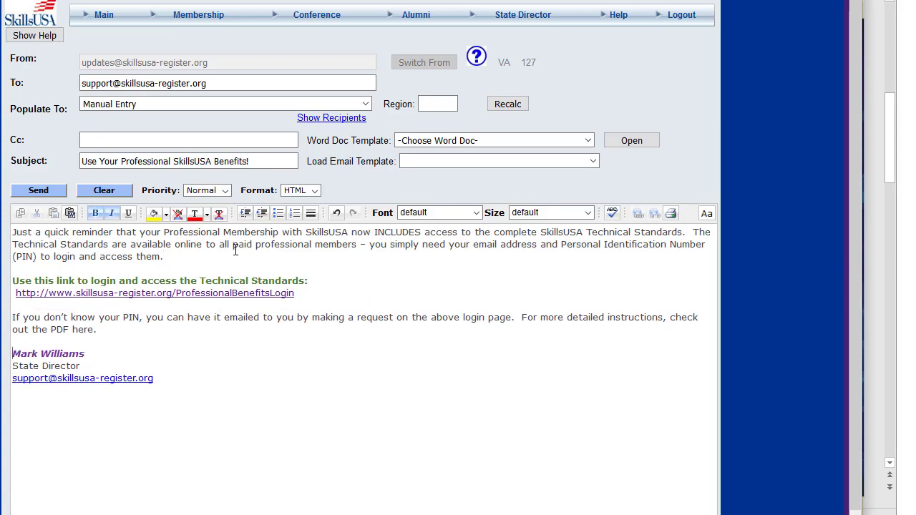
pyautogui.press('Up')
pyautogui.press('Up')
pyautogui.click(35, 294)
pyautogui.click(101, 321)
# Start a URL link on the words "PDF here" and browse the Documents Gallery for its target.
pyautogui.moveTo(51, 333); pyautogui.dragTo(95, 332)
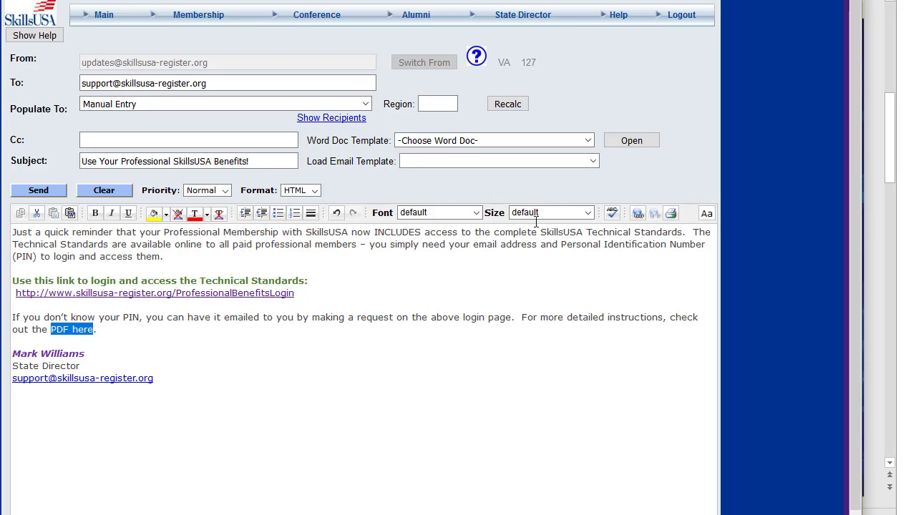
pyautogui.click(638, 214)
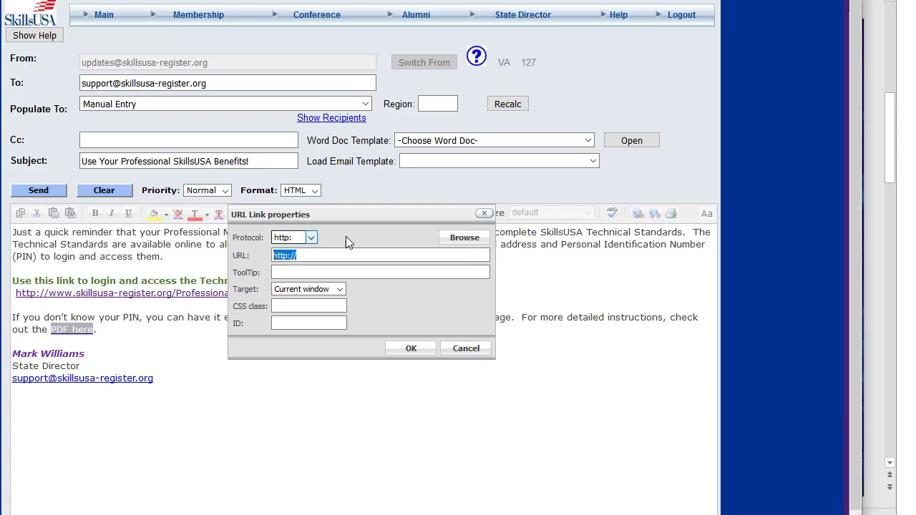
pyautogui.click(455, 245)
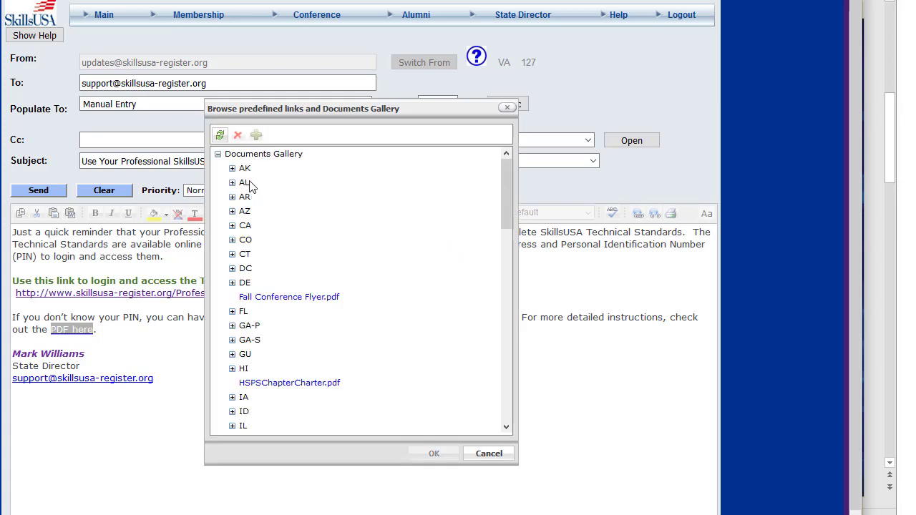
# Expand the VA folder in the Documents Gallery and select it as the upload location.
pyautogui.scroll(-7, 251, 187)
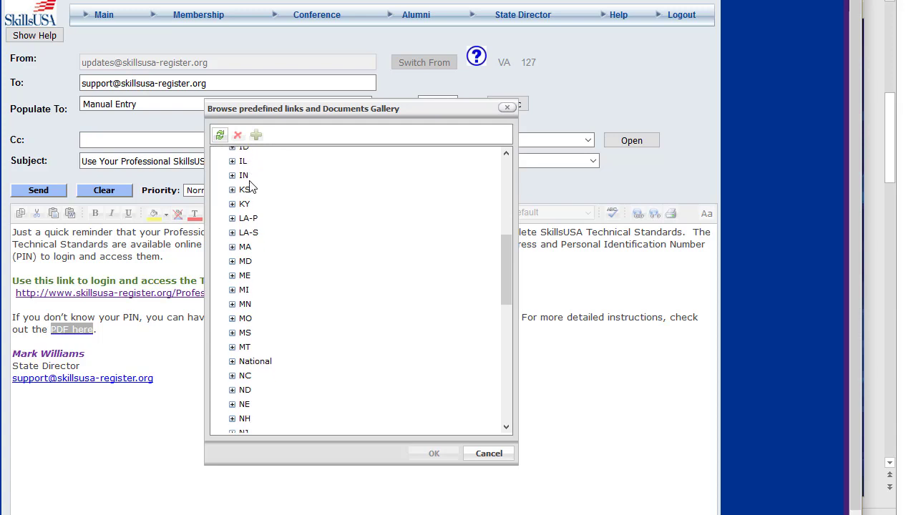
pyautogui.scroll(-8, 251, 187)
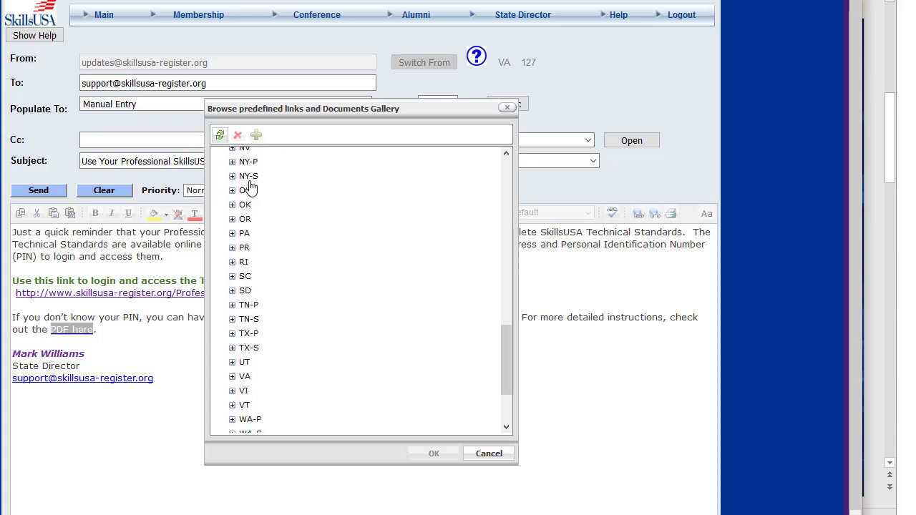
pyautogui.scroll(3, 241, 300)
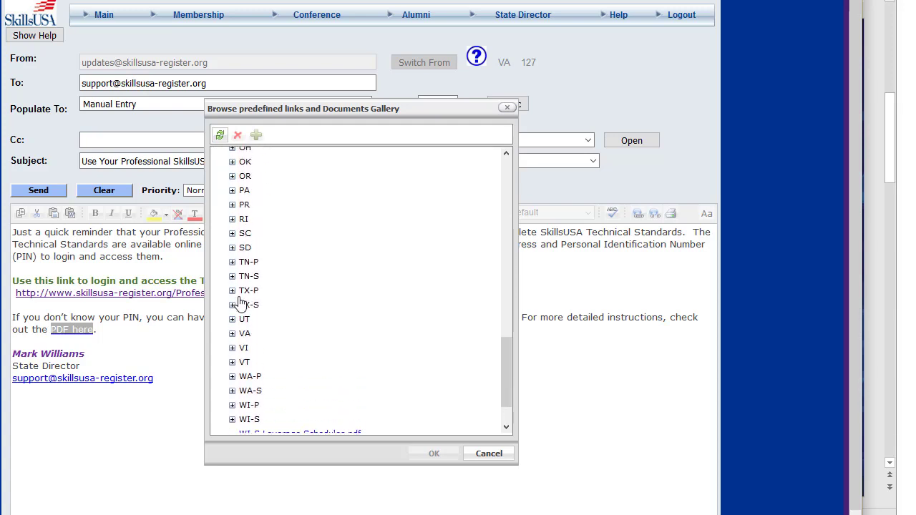
pyautogui.click(233, 367)
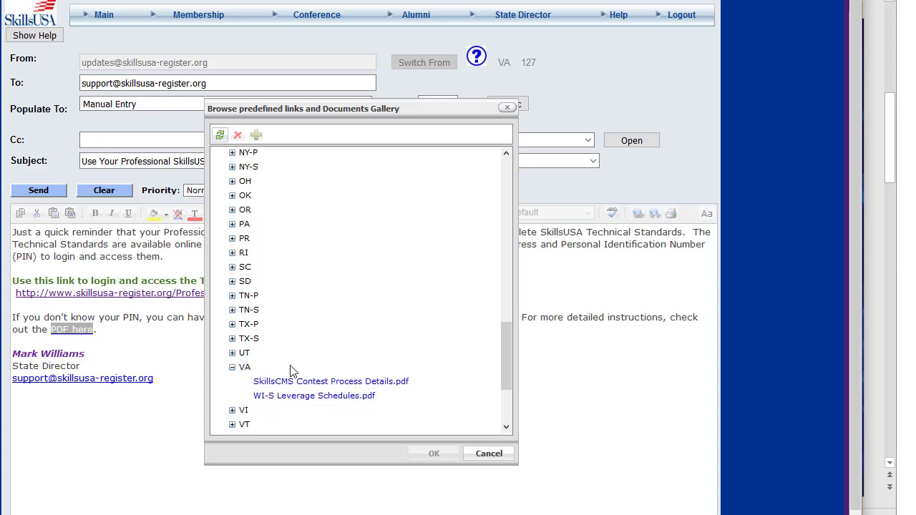
pyautogui.click(246, 367)
# Start a new document upload to the VA folder and choose GettingYourCareerEssentialsPIN.pdf from the SharedData > SkillsUSA > Documentation folder, listing the files by type.
pyautogui.click(257, 137)
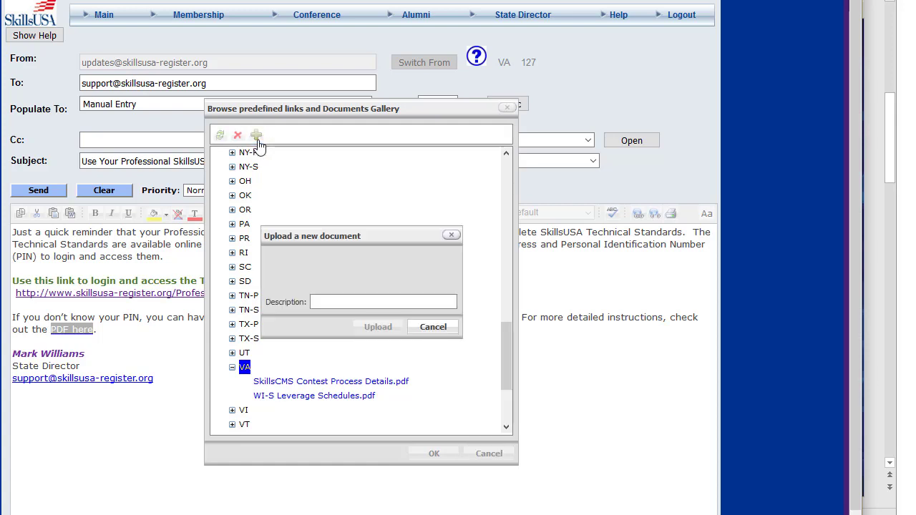
pyautogui.click(399, 259)
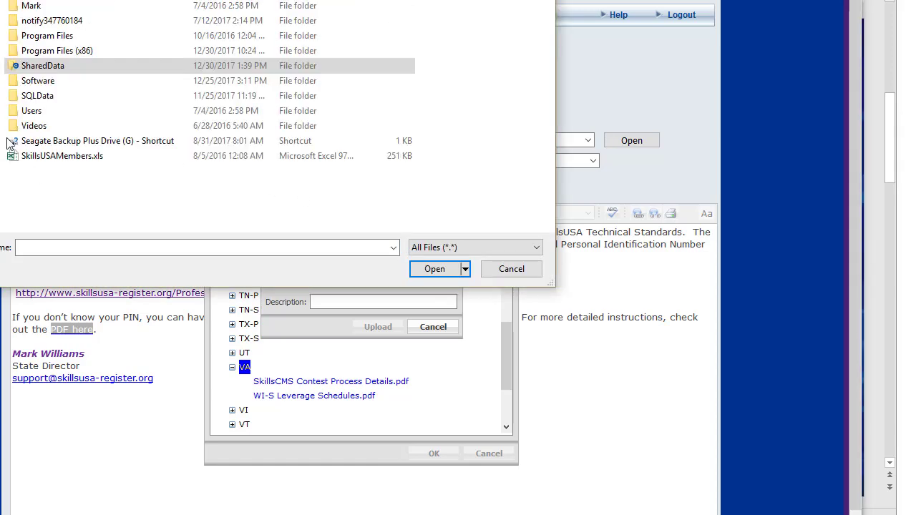
pyautogui.click(32, 68)
pyautogui.doubleClick(32, 68)
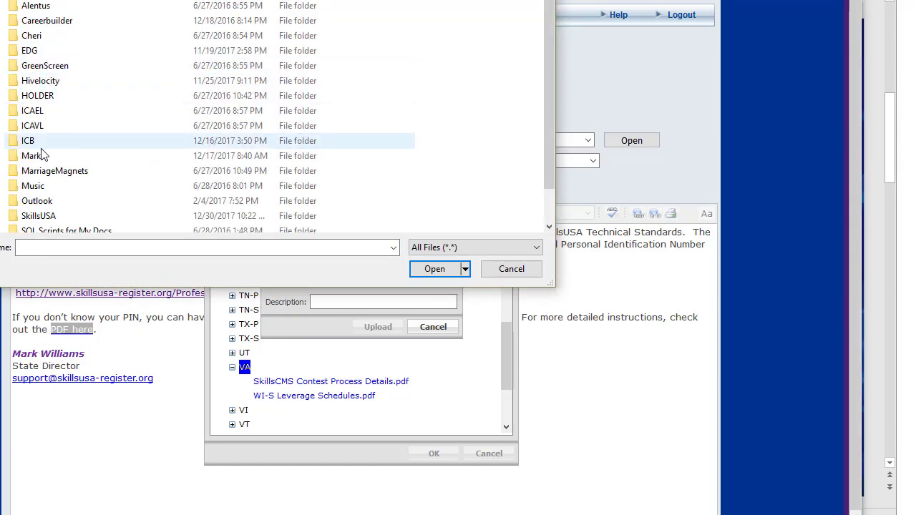
pyautogui.scroll(-1, 36, 168)
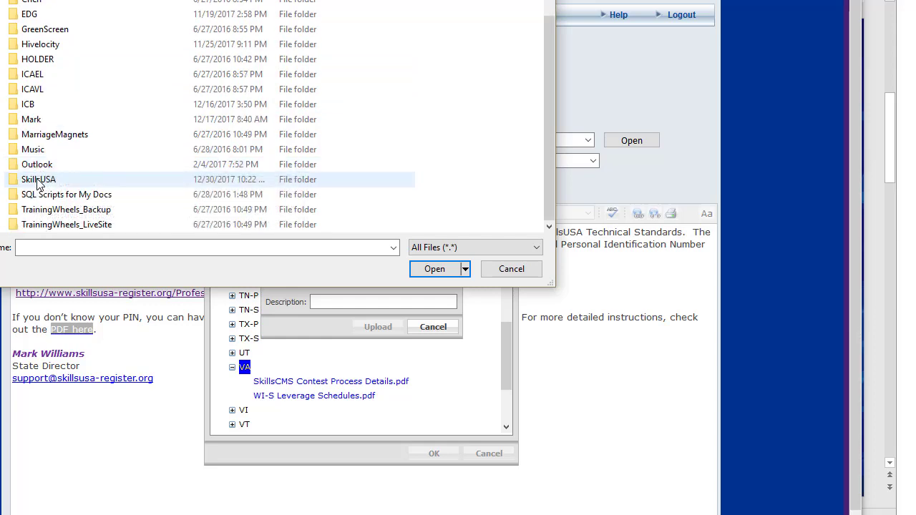
pyautogui.doubleClick(38, 179)
pyautogui.scroll(-4, 38, 187)
pyautogui.scroll(-3, 38, 193)
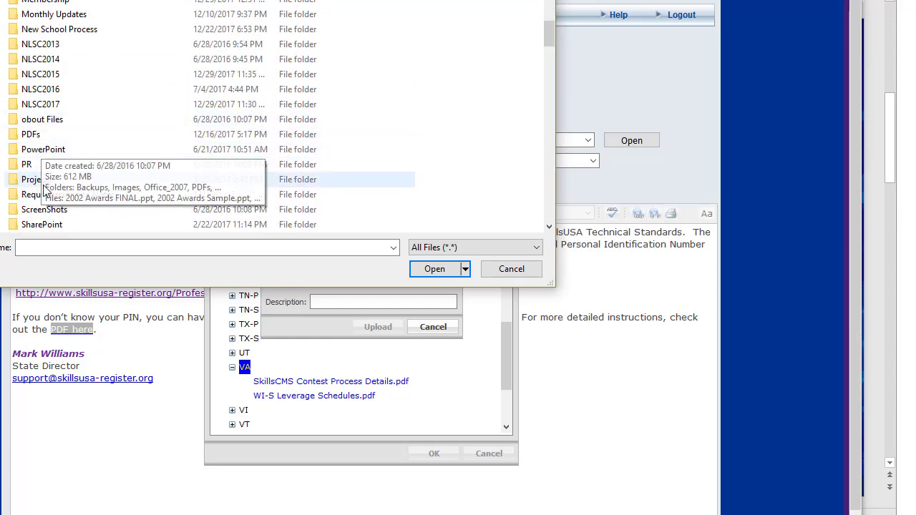
pyautogui.scroll(5, 44, 129)
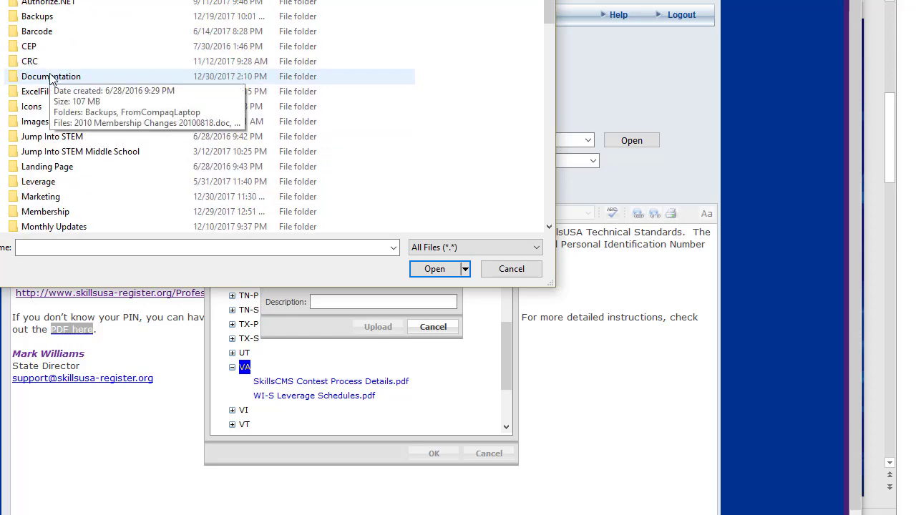
pyautogui.doubleClick(50, 77)
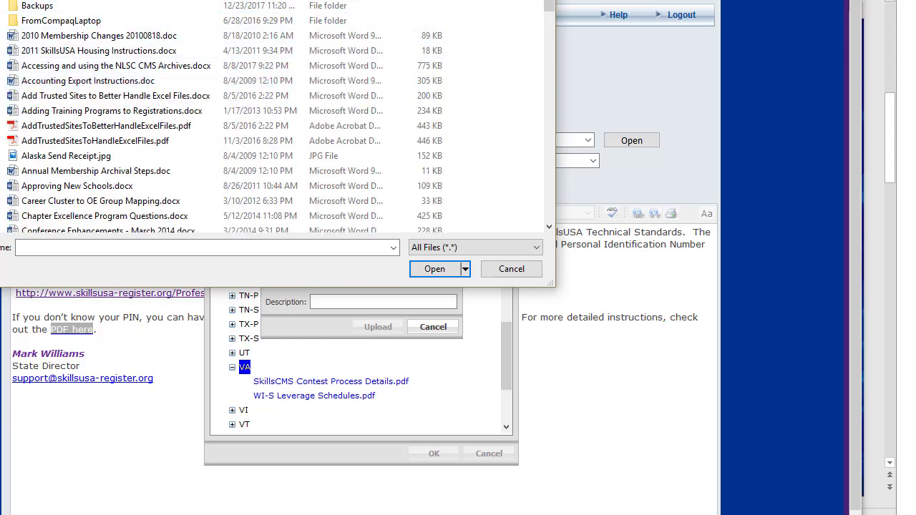
pyautogui.click(319, 0)
pyautogui.click(69, 113)
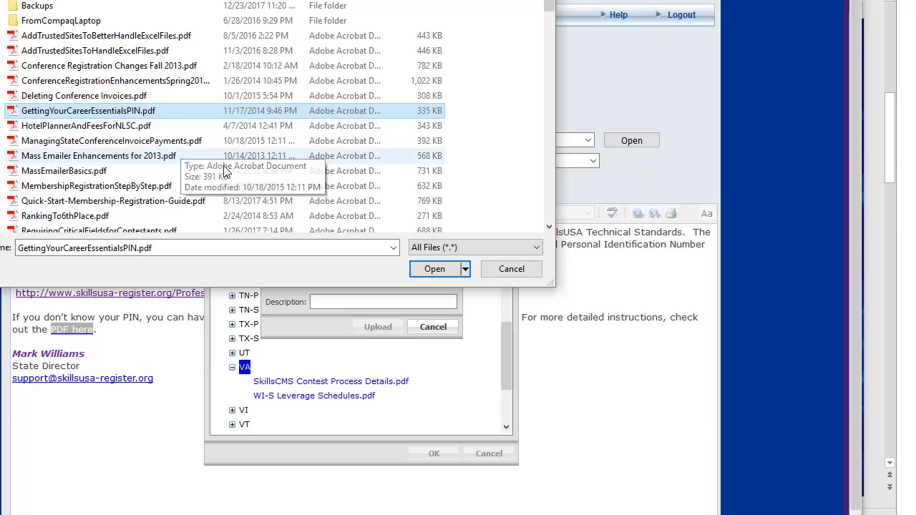
# Give the chosen PDF the description GetYourPIN and upload it to the gallery.
pyautogui.click(345, 301)
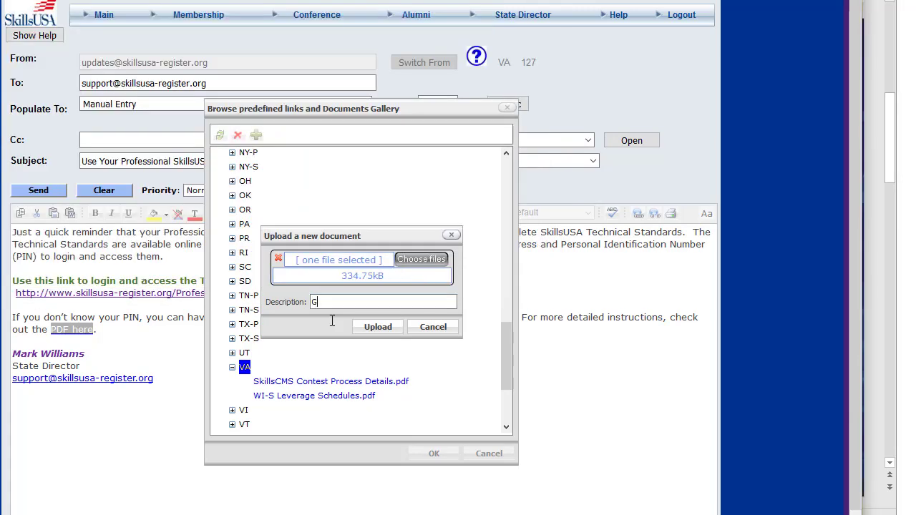
pyautogui.write('GetYourPIN')
pyautogui.click(378, 327)
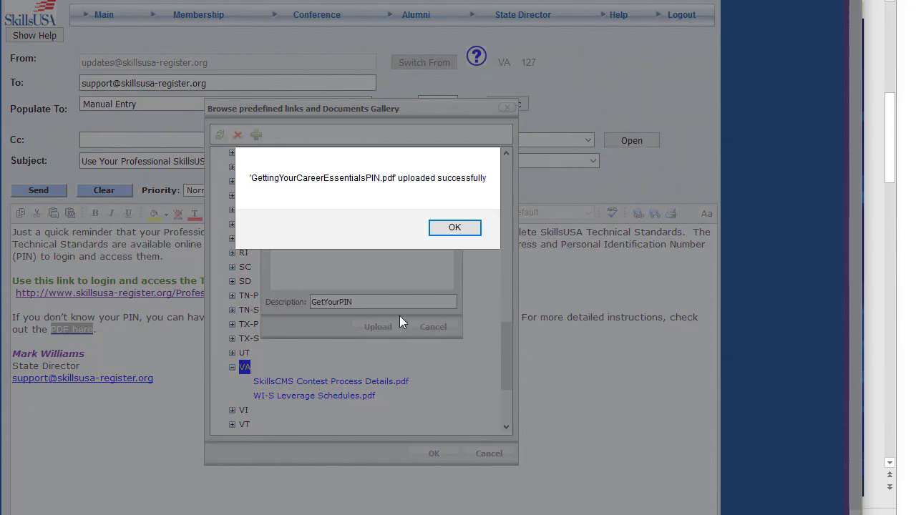
pyautogui.click(465, 231)
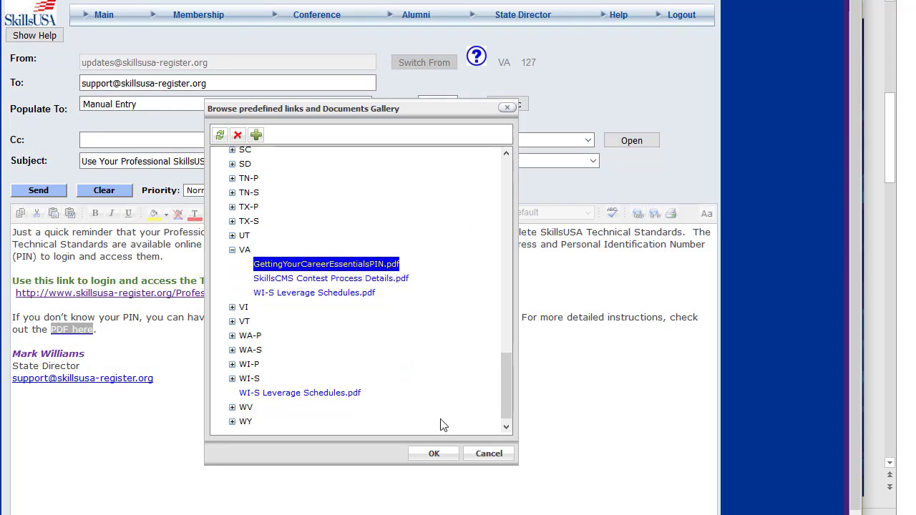
# Link "PDF here" to the uploaded GettingYourCareerEssentialsPIN.pdf and set the link's target to New window.
pyautogui.click(449, 455)
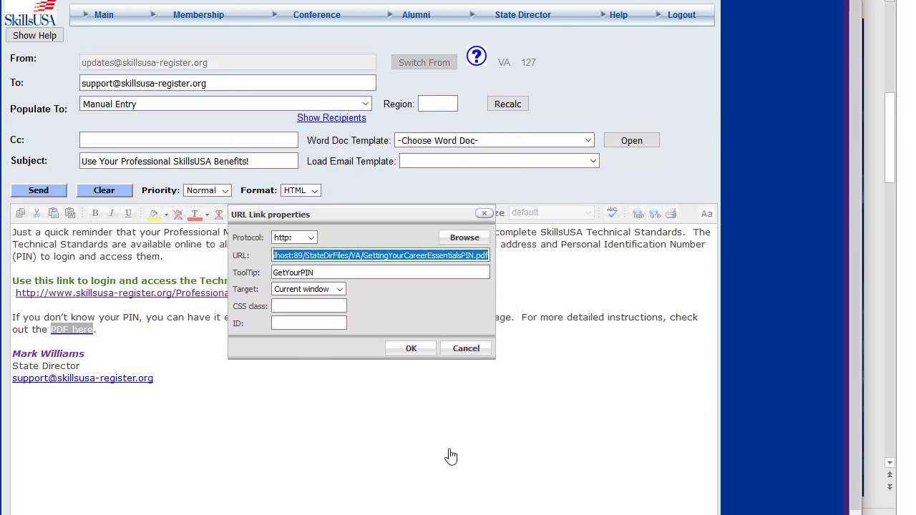
pyautogui.click(329, 272)
pyautogui.click(331, 291)
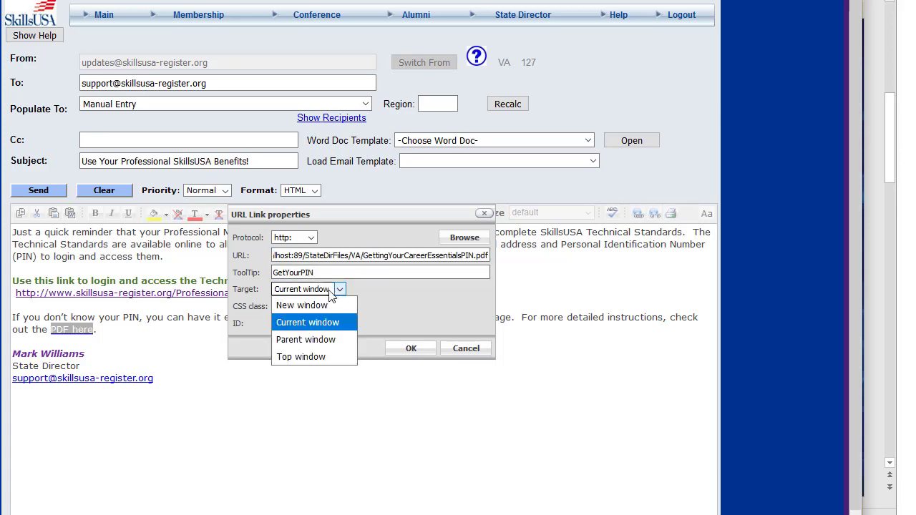
pyautogui.click(320, 306)
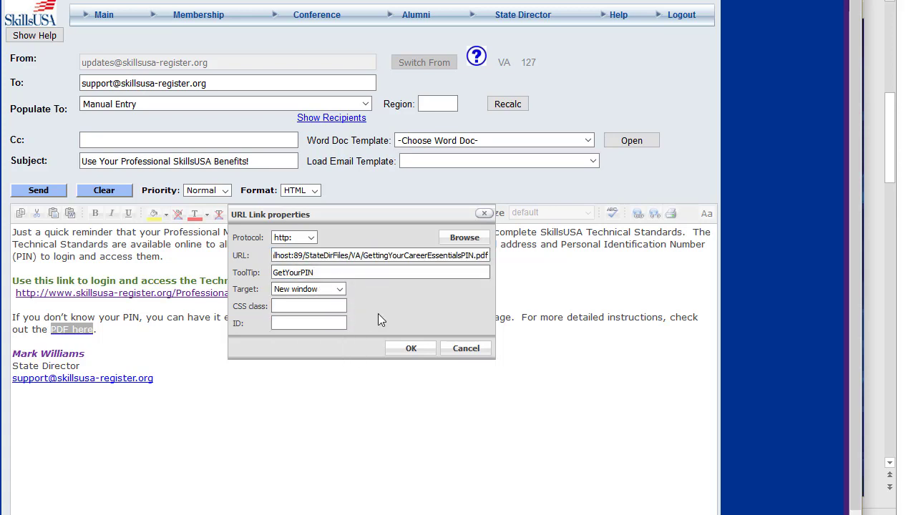
pyautogui.click(413, 348)
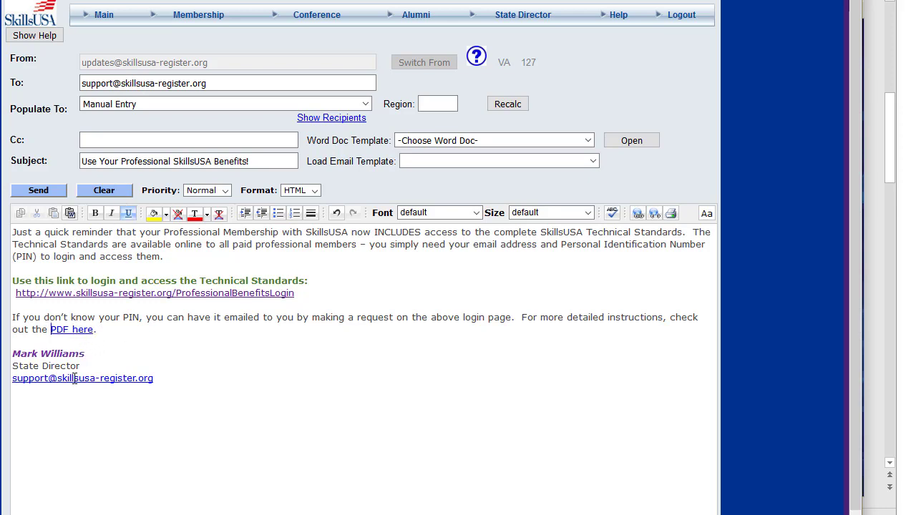
# Send the finished message as a test to the manually entered support address.
pyautogui.click(87, 350)
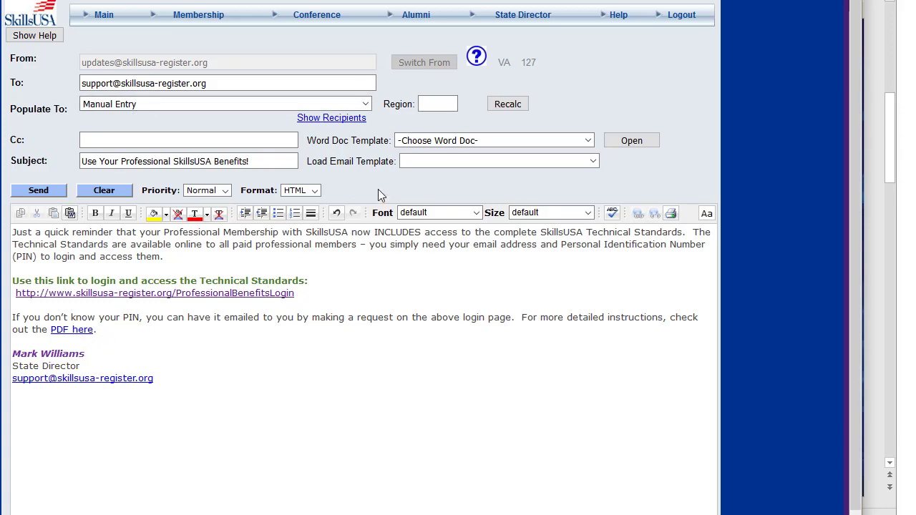
pyautogui.click(107, 83)
pyautogui.click(37, 196)
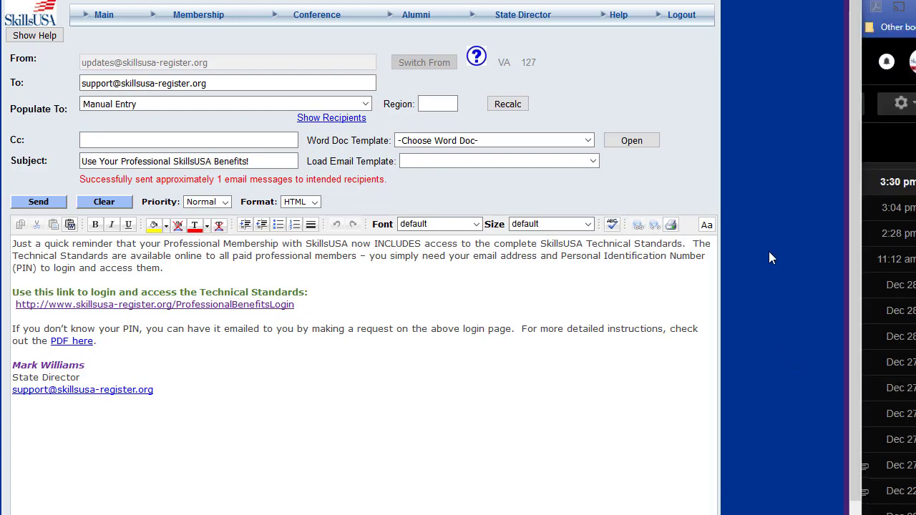
# Switch to Gmail, open the received "Use Your Professional SkillsUSA Benefits!" email, and check its "PDF here" document and the message footer.
pyautogui.click(889, 142)
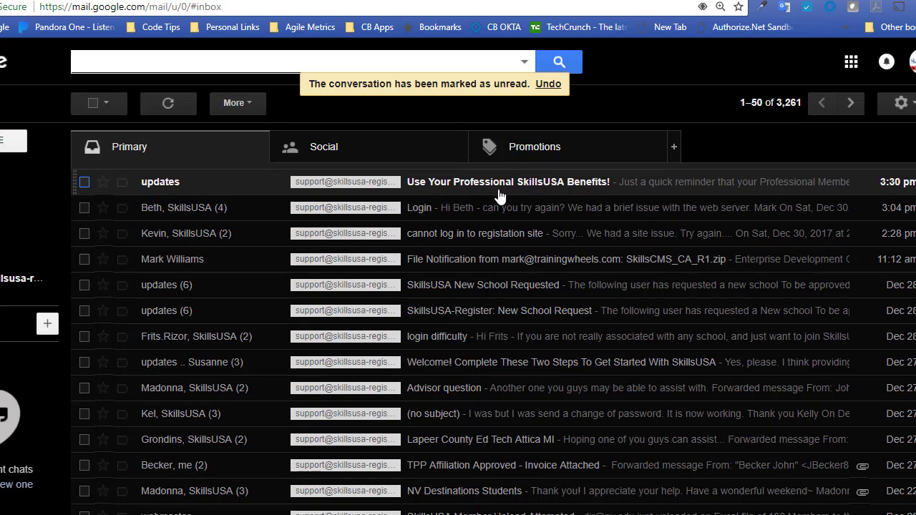
pyautogui.click(531, 183)
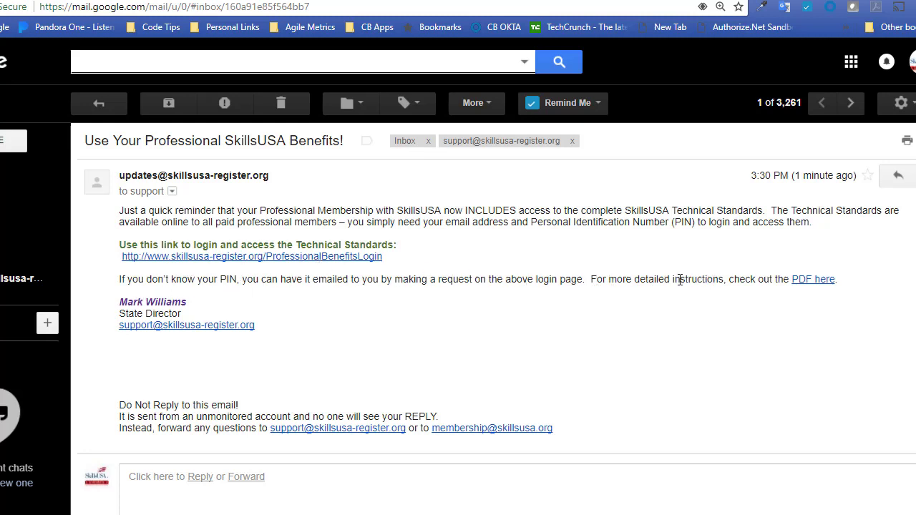
pyautogui.click(807, 282)
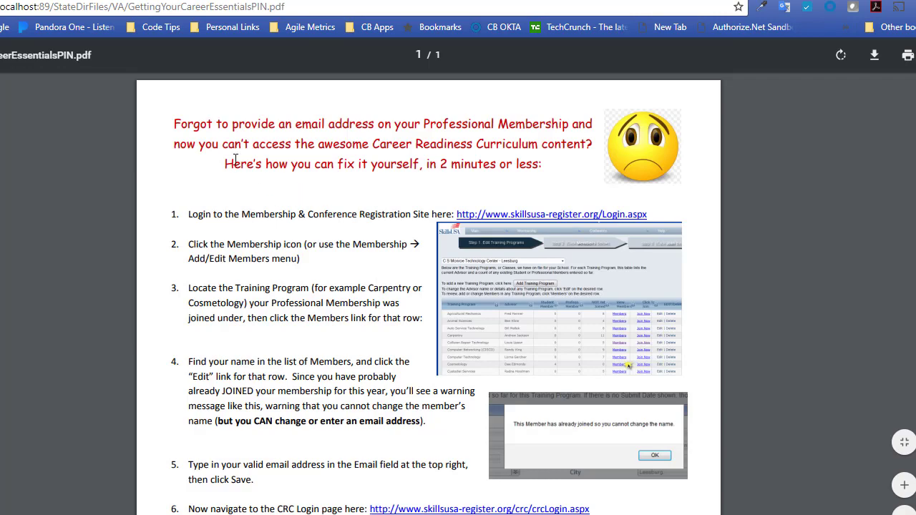
pyautogui.scroll(-4, 234, 159)
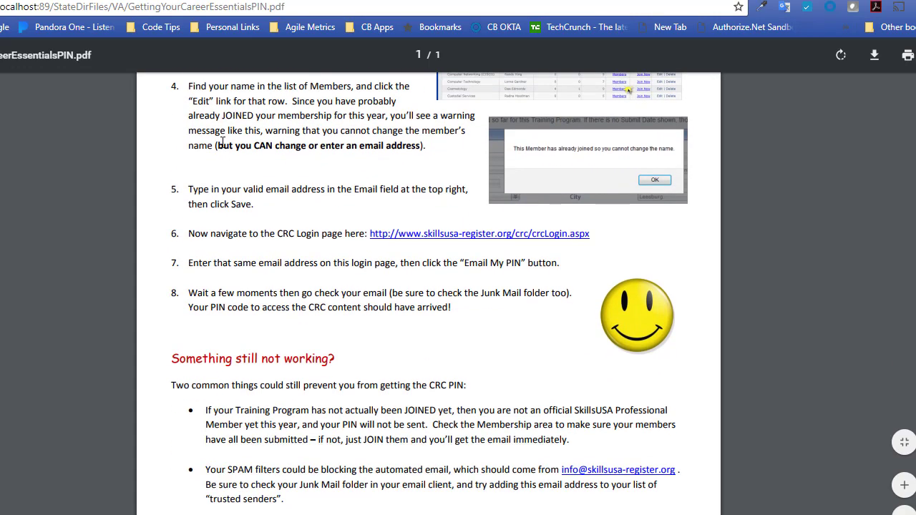
pyautogui.scroll(4, 223, 143)
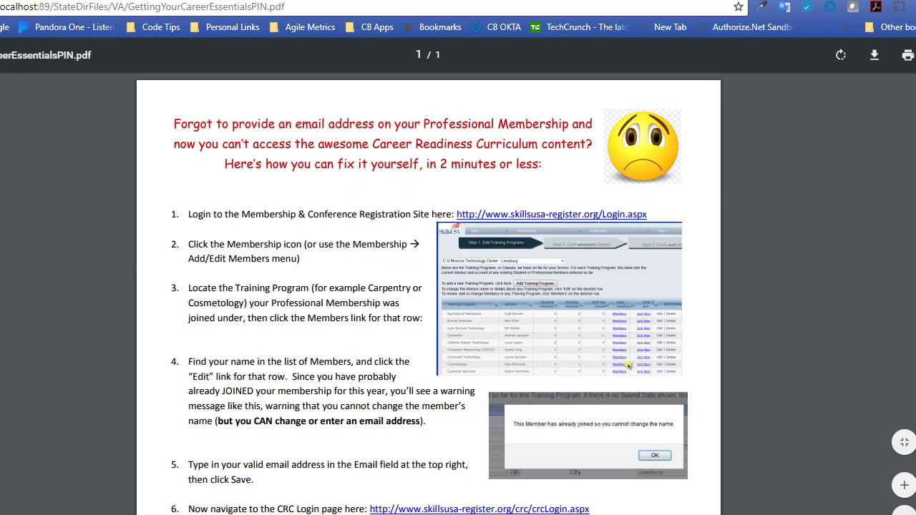
pyautogui.click(233, 0)
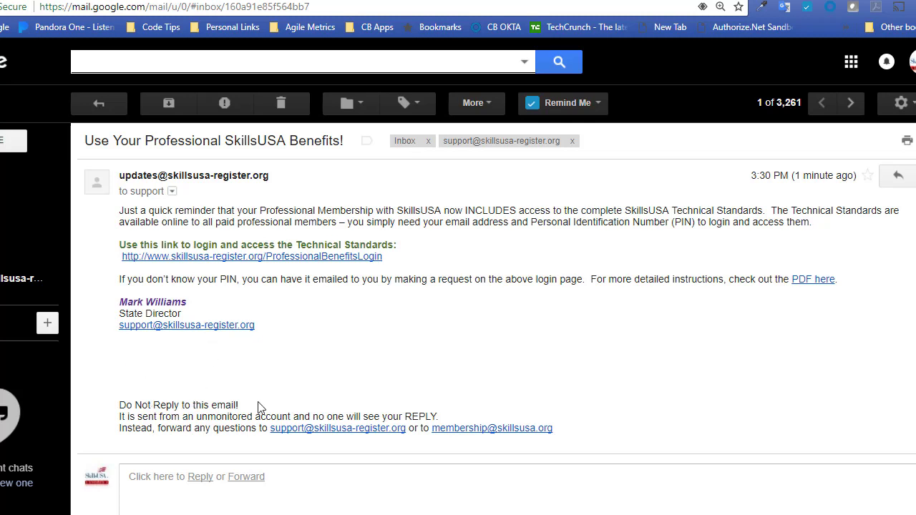
pyautogui.moveTo(165, 370); pyautogui.dragTo(251, 380)
pyautogui.click(251, 380)
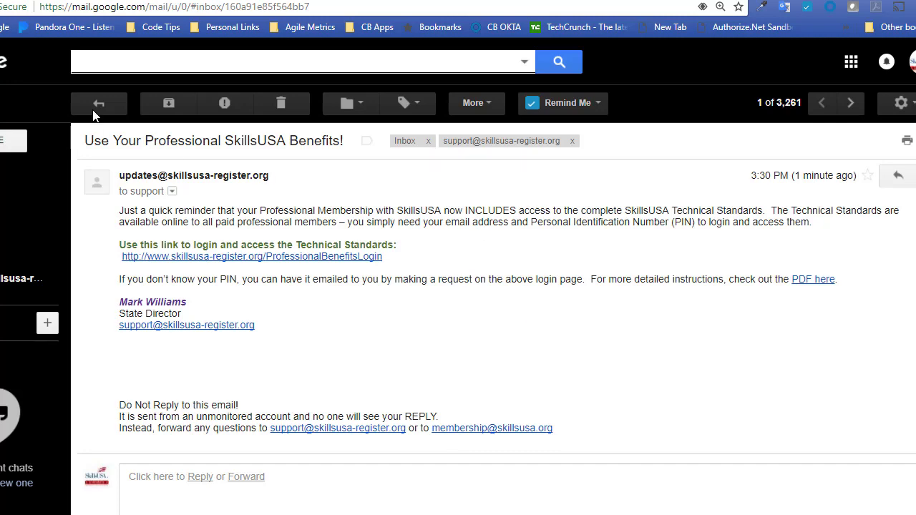
# Switch back to the SkillsUSA mass emailer and populate the recipients with All State Professionals.
pyautogui.hotkey('alt', 'Tab')
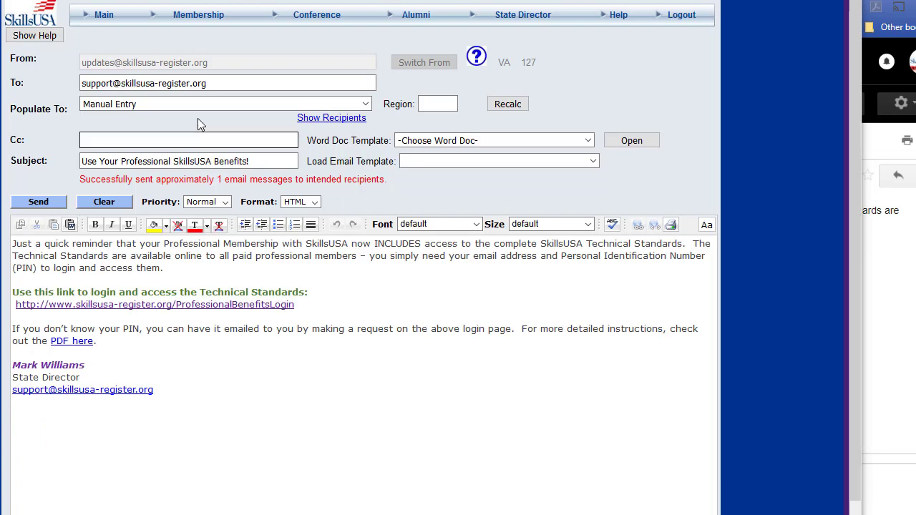
pyautogui.click(203, 345)
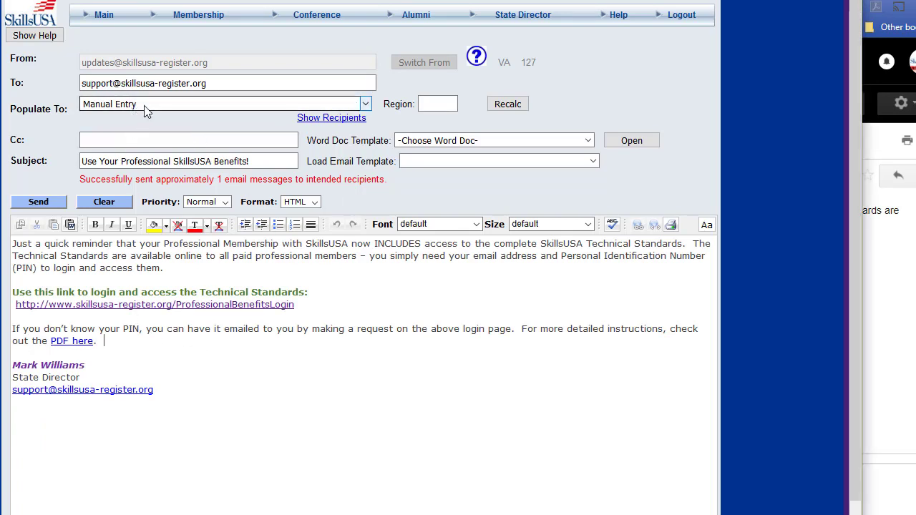
pyautogui.click(148, 83)
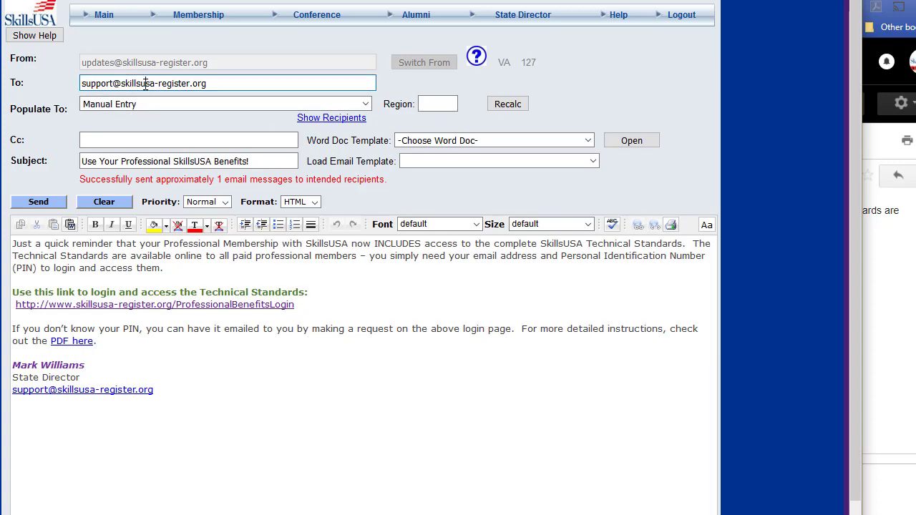
pyautogui.click(196, 107)
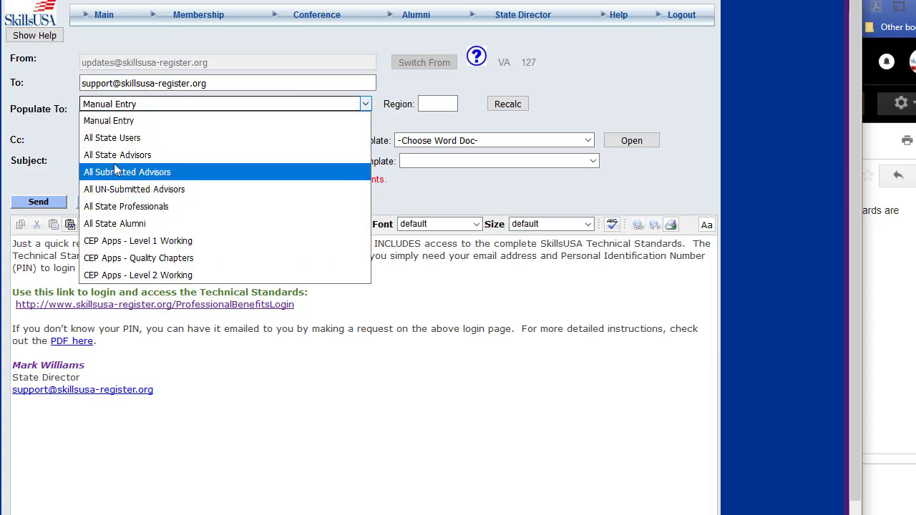
pyautogui.click(113, 208)
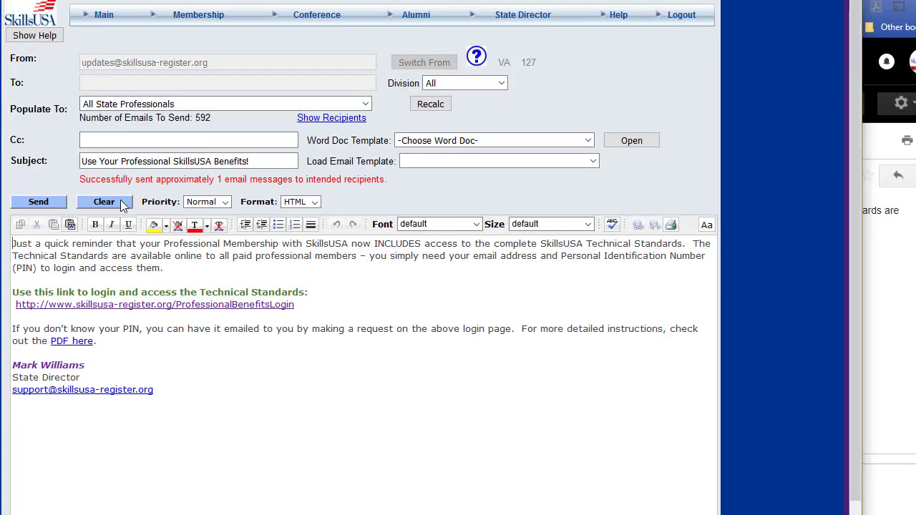
# Check the number of emails to send and review the recipient list for All State Professionals, hiding the list when done.
pyautogui.moveTo(85, 117); pyautogui.dragTo(207, 119)
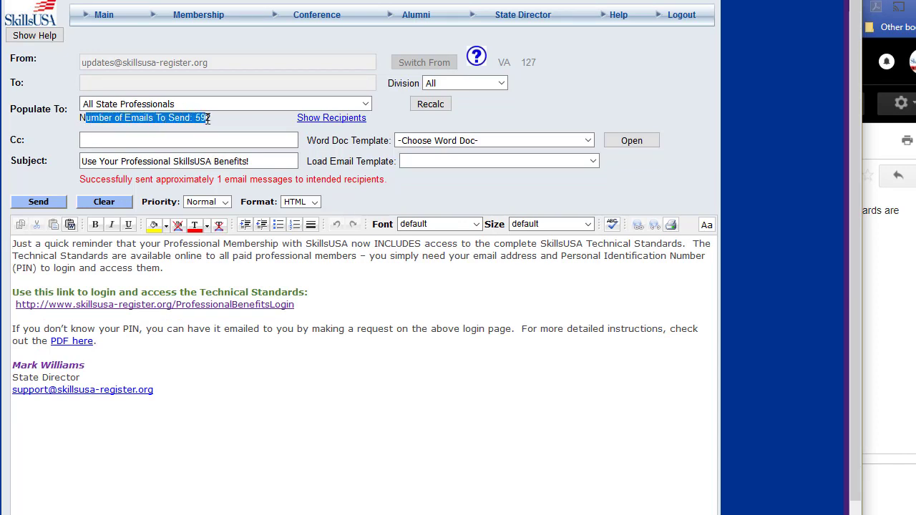
pyautogui.click(215, 118)
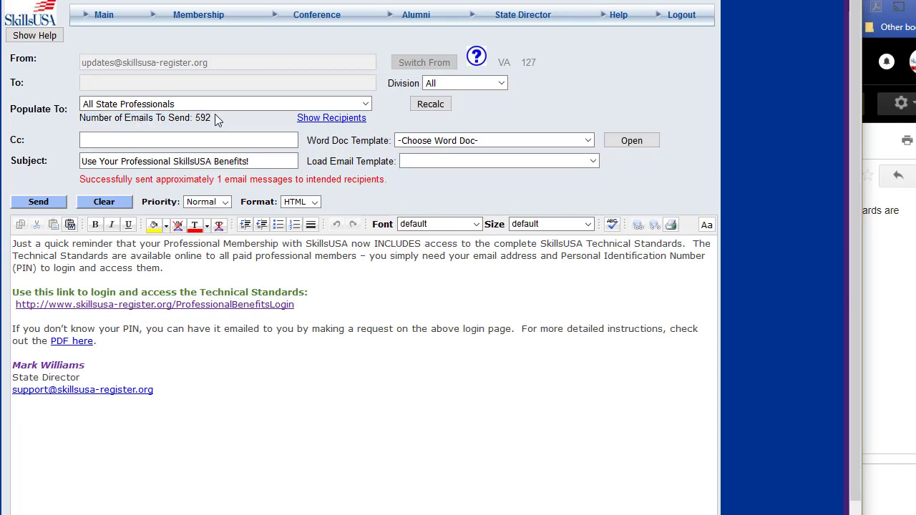
pyautogui.click(304, 118)
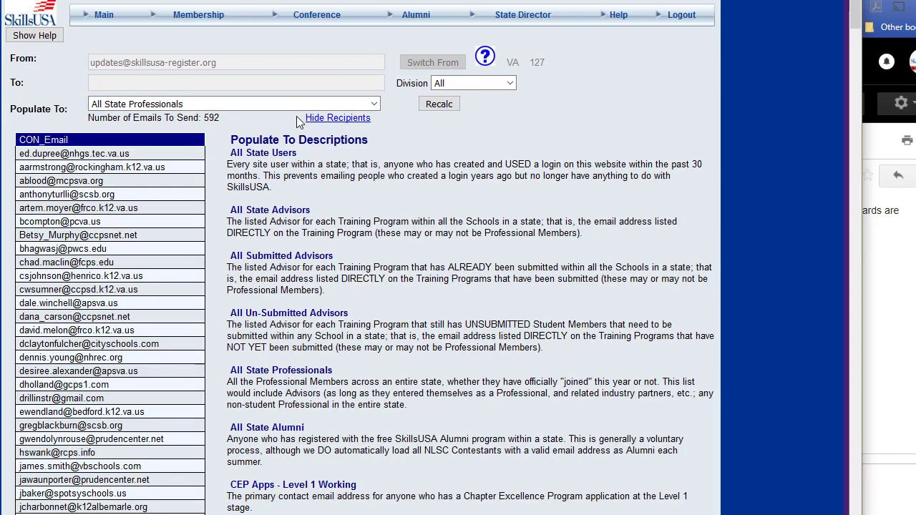
pyautogui.scroll(-3, 85, 427)
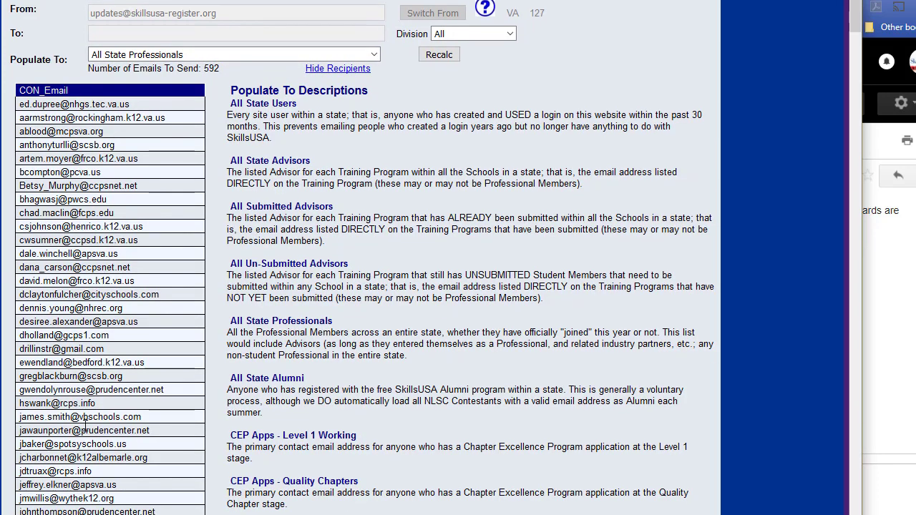
pyautogui.scroll(3, 84, 426)
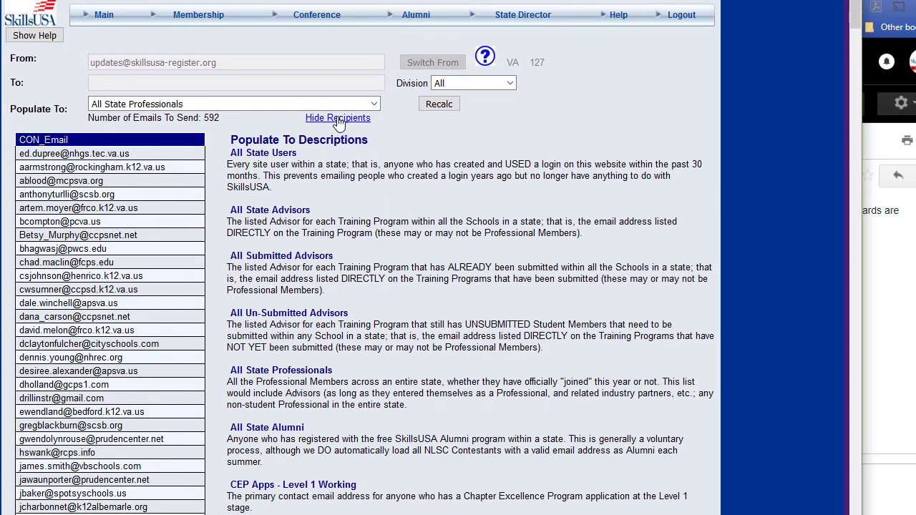
pyautogui.click(315, 120)
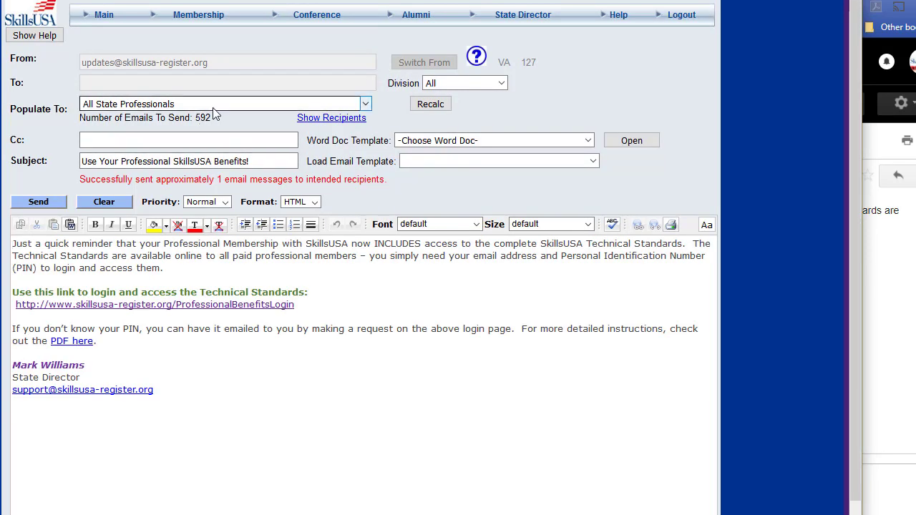
# Try All State Advisors and All State Users as the recipient group, and switch to the presentation's Mass Emailer Tips slide.
pyautogui.click(180, 108)
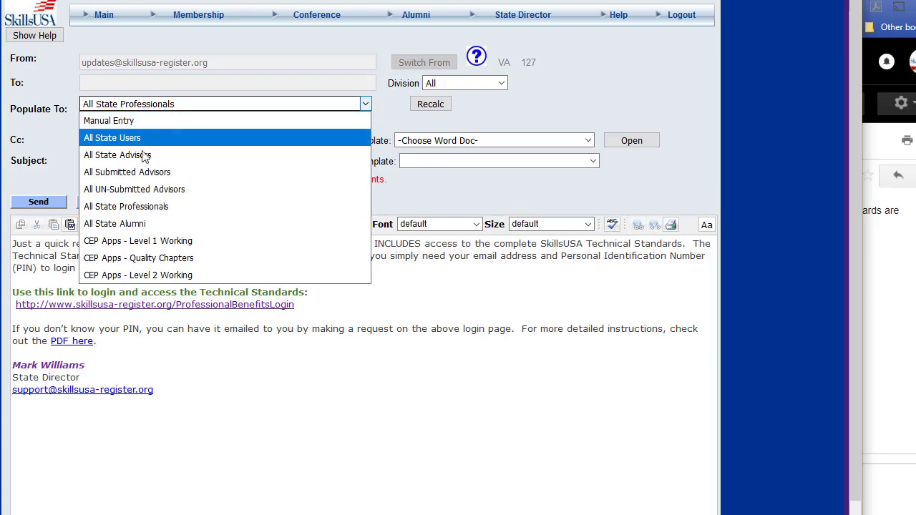
pyautogui.click(126, 157)
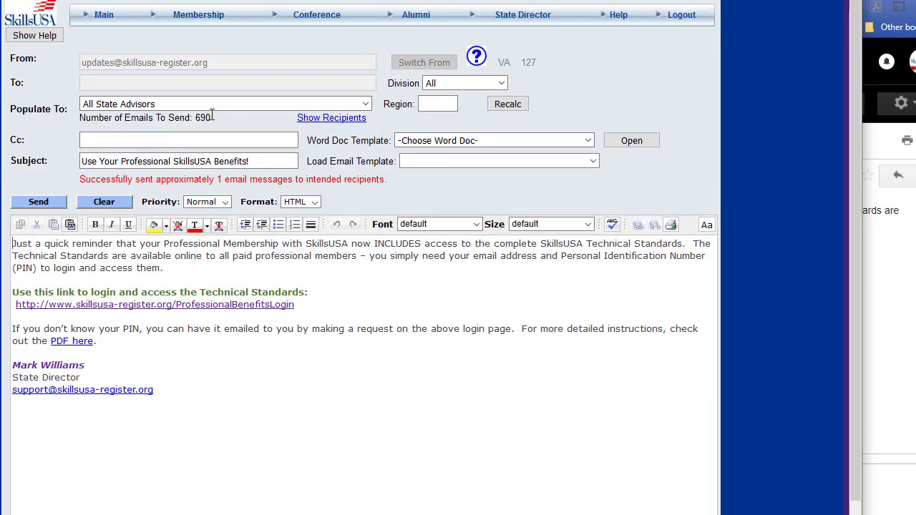
pyautogui.click(211, 106)
pyautogui.click(154, 137)
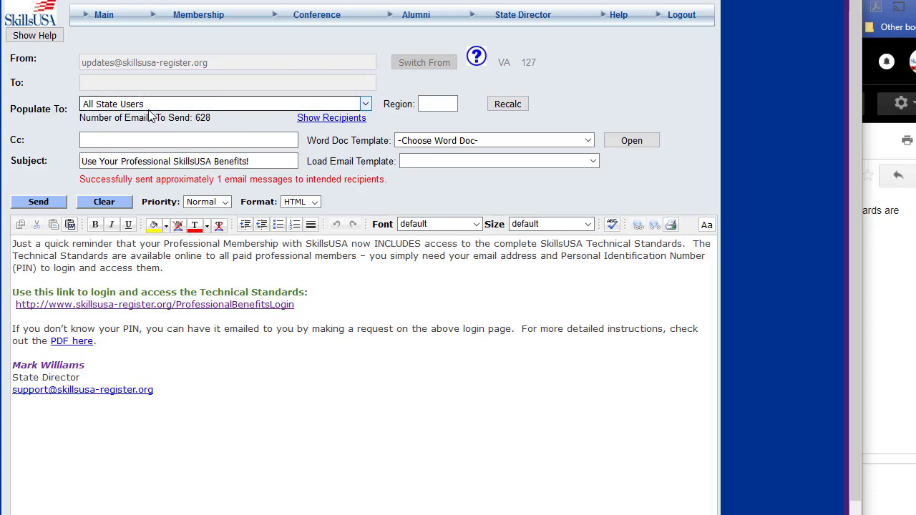
pyautogui.hotkey('alt', 'Tab')
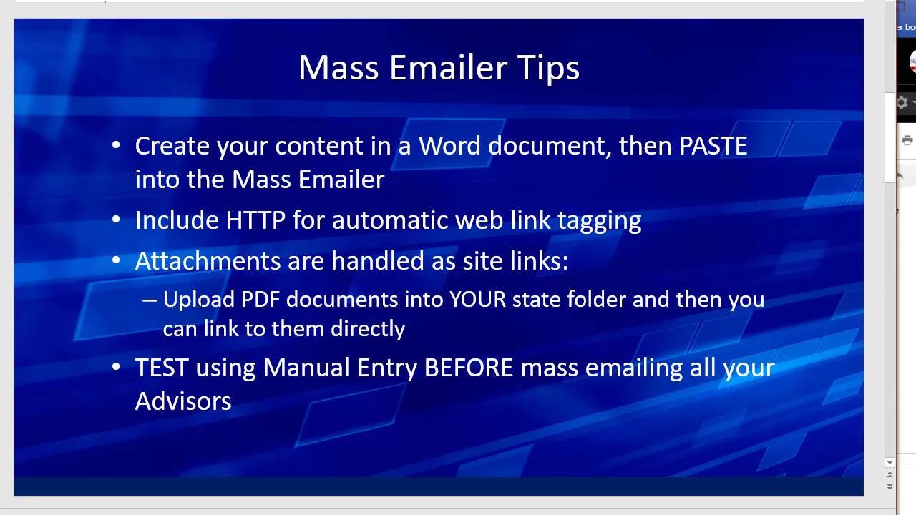